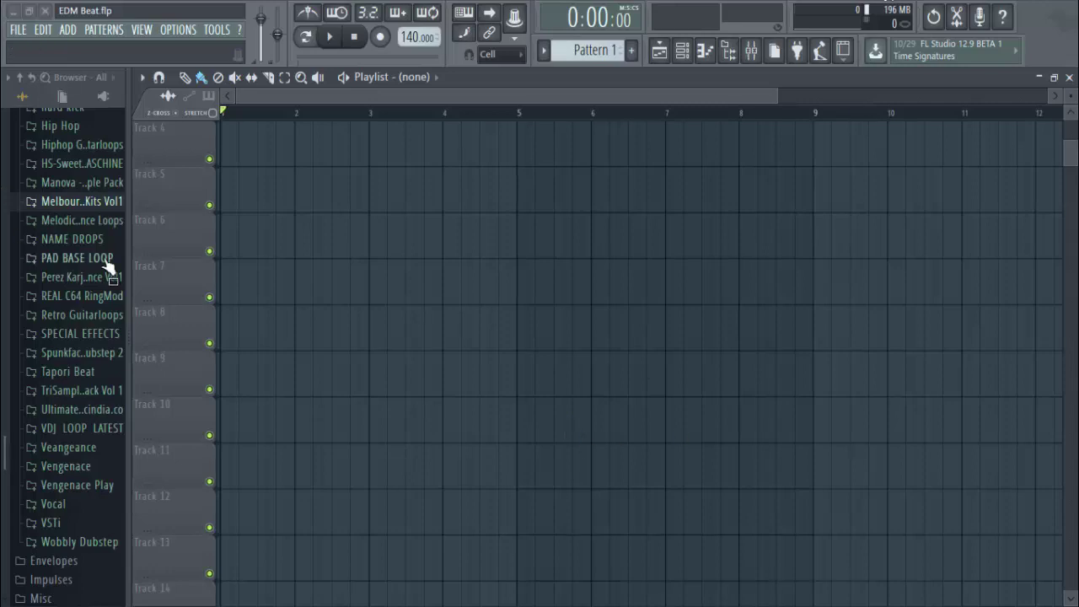
- Expand the Melbourne kits Vol1 folder to DIS_MGKV1_Construction_Kit_005_128_BPM_A# and list its WAV Loops
left_click(84, 196)
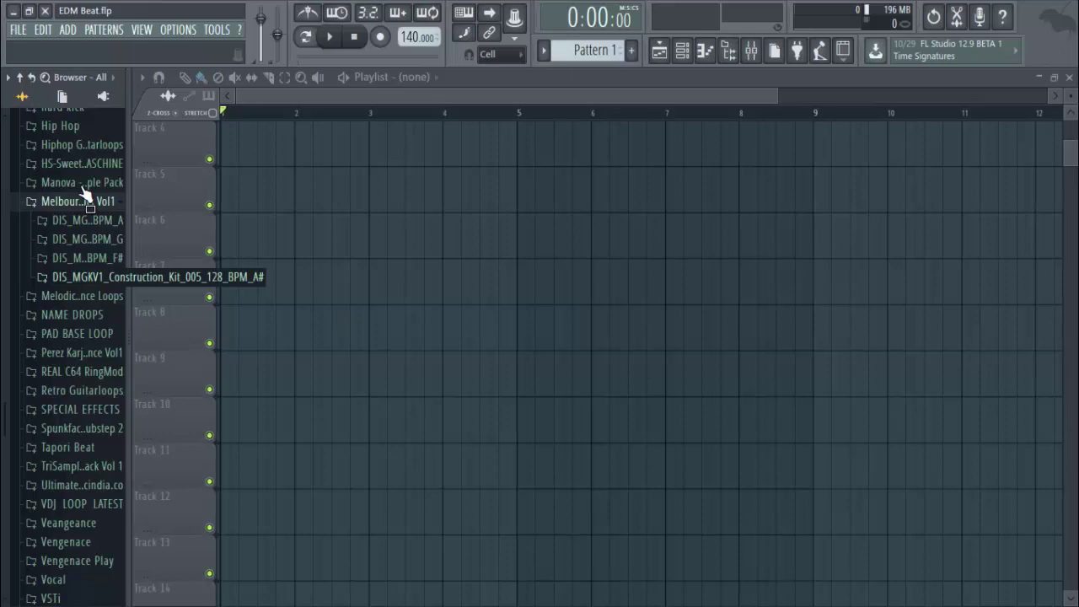
left_click(88, 277)
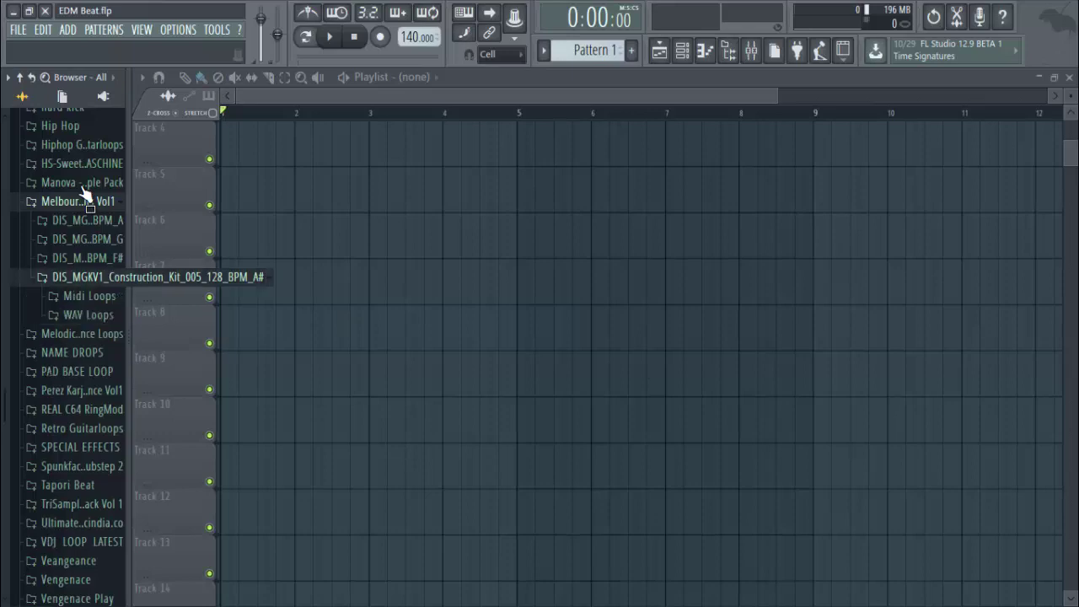
left_click(88, 278)
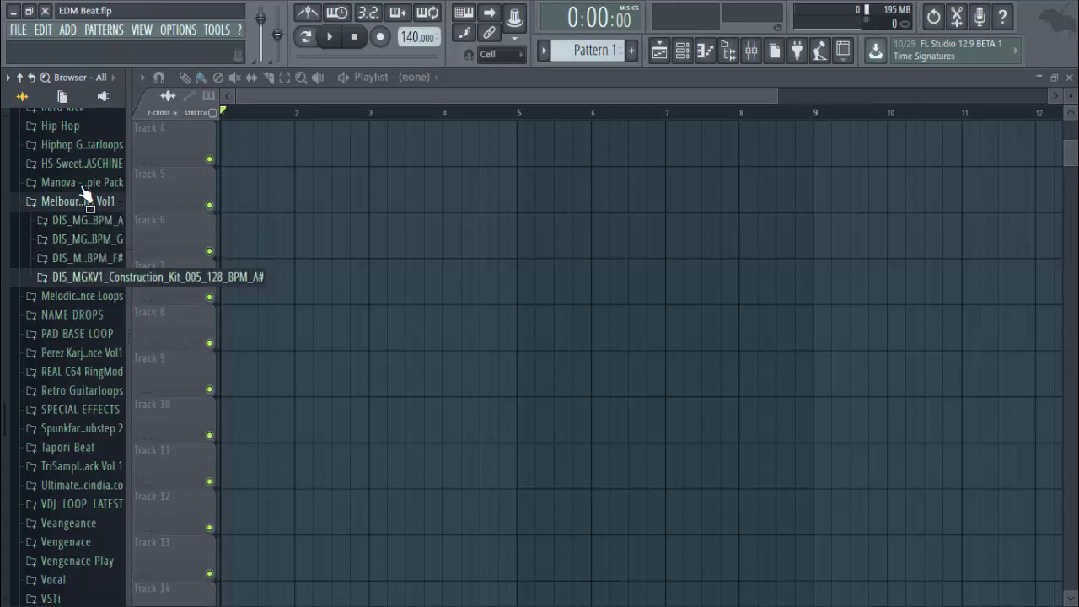
left_click(87, 278)
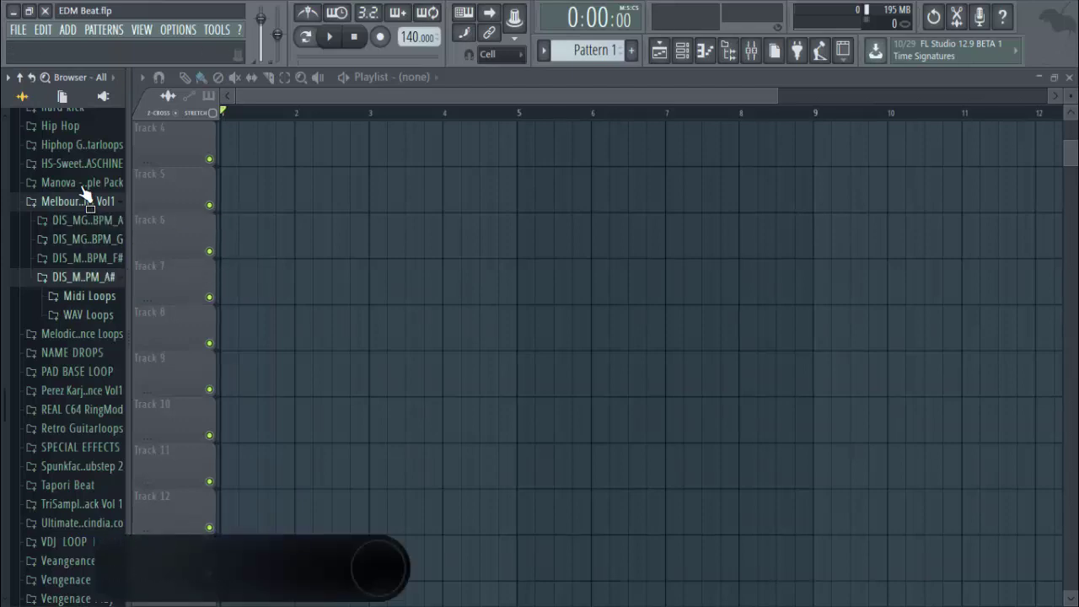
left_click(90, 295)
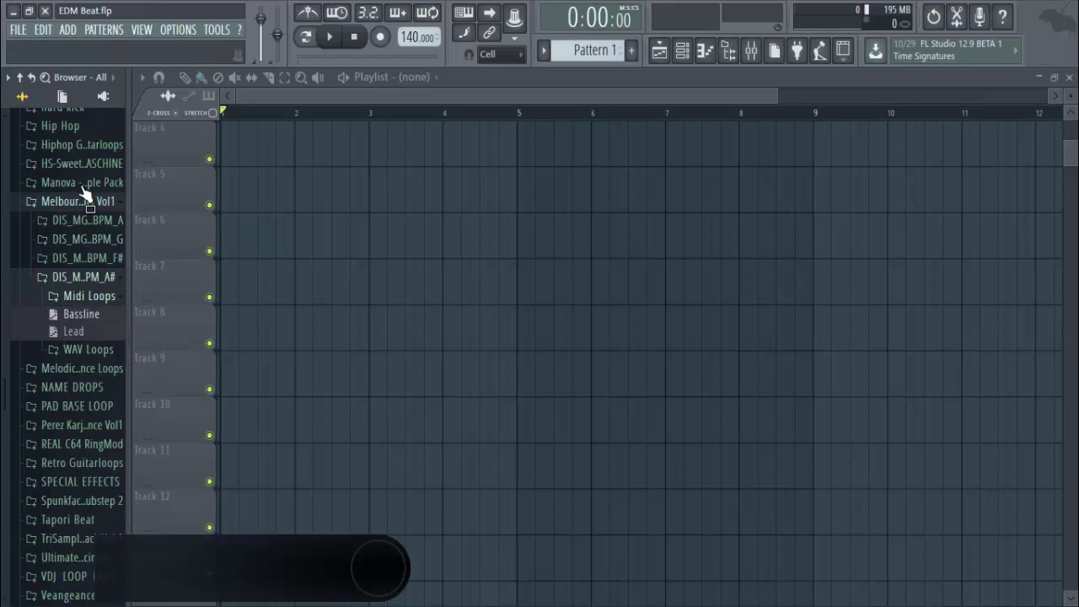
left_click(89, 295)
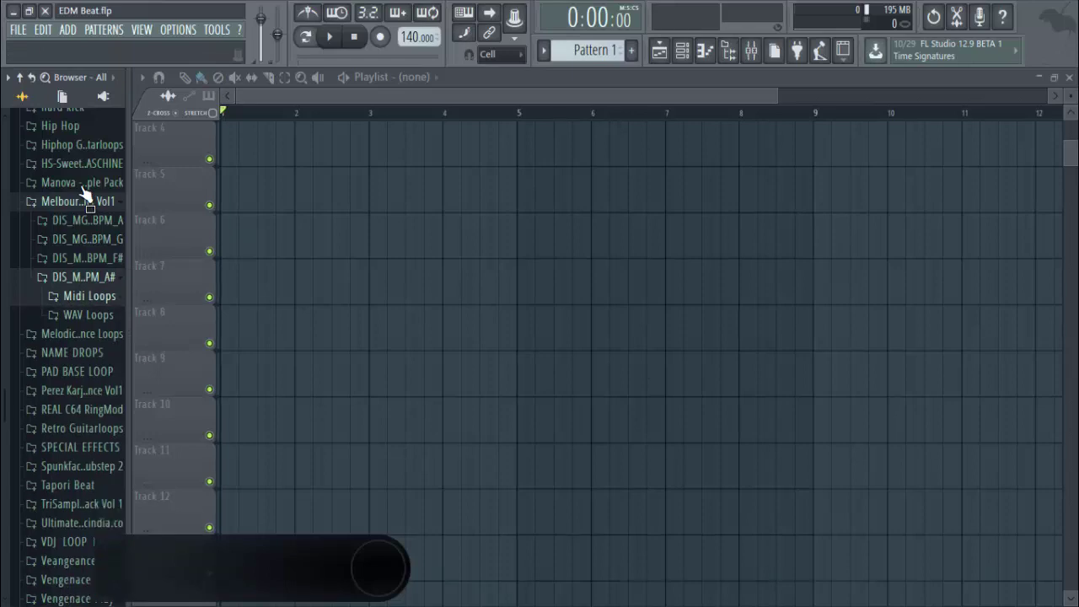
left_click(87, 314)
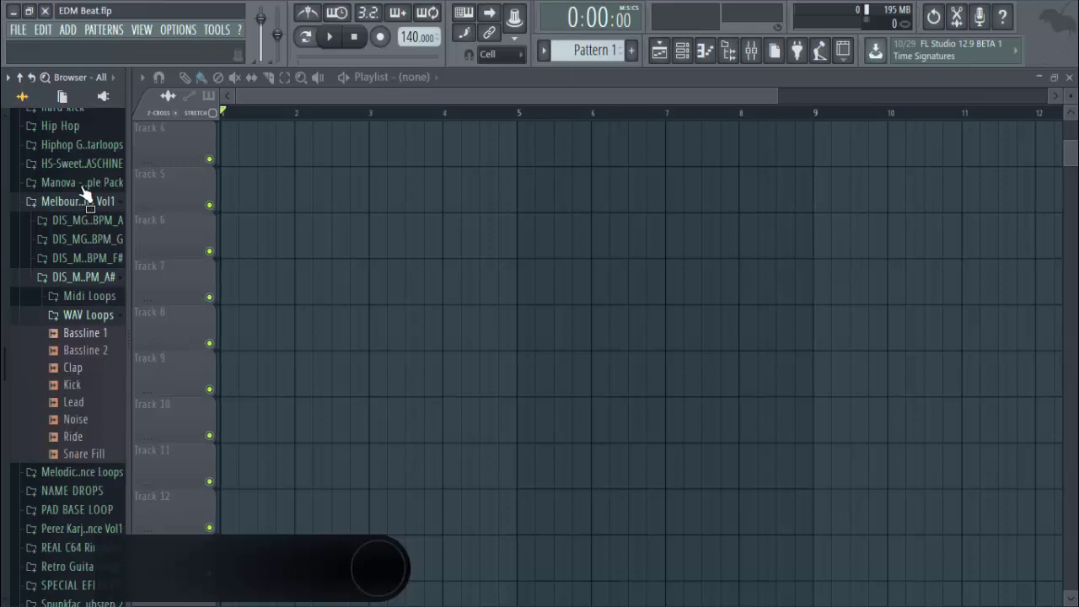
- Place the kit's eight WAV loops, Bassline 1 through Snare Fill, on separate playlist tracks 4 to 11, starting at bar 1
mouse_move(84, 333)
left_mouse_down()
mouse_move(143, 253)
mouse_move(156, 173)
mouse_move(189, 261)
mouse_move(152, 236)
mouse_move(152, 194)
left_mouse_up()
left_click_drag(72, 367, 173, 313)
left_click_drag(74, 402, 133, 414)
left_click_drag(75, 436, 144, 458)
left_click_drag(84, 454, 144, 511)
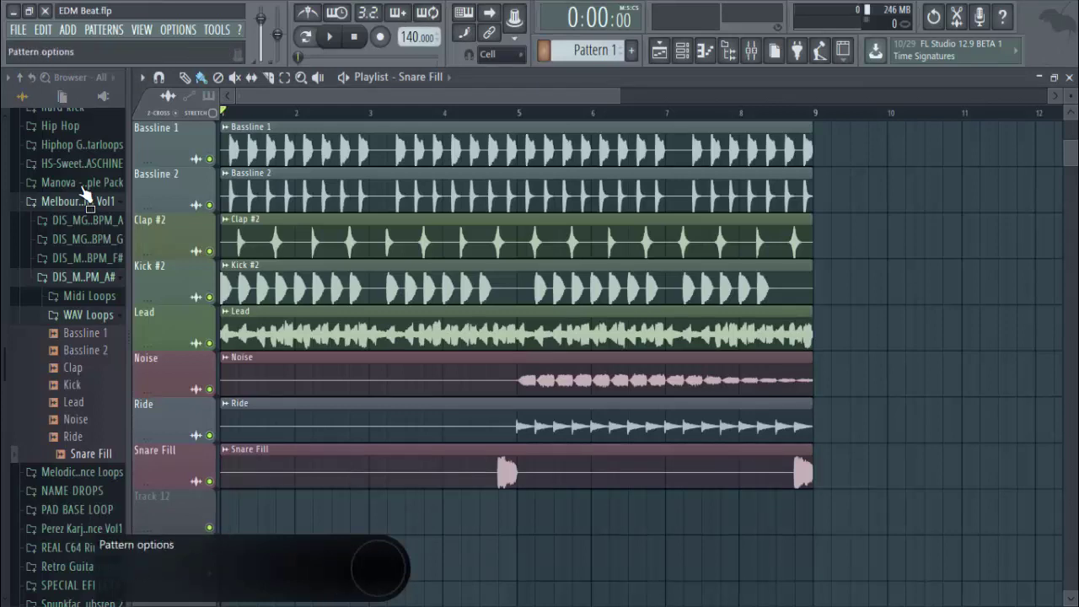
- Set the project tempo to 128 BPM, restretch all channels, and collapse the sample kit folder
left_click_drag(411, 37, 411, 47)
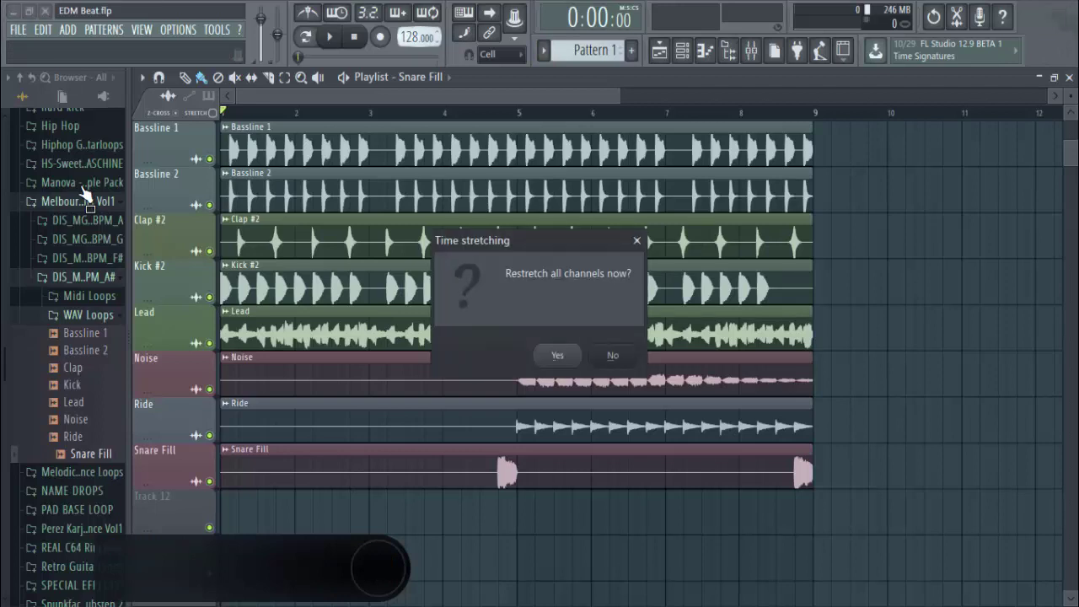
left_click(558, 355)
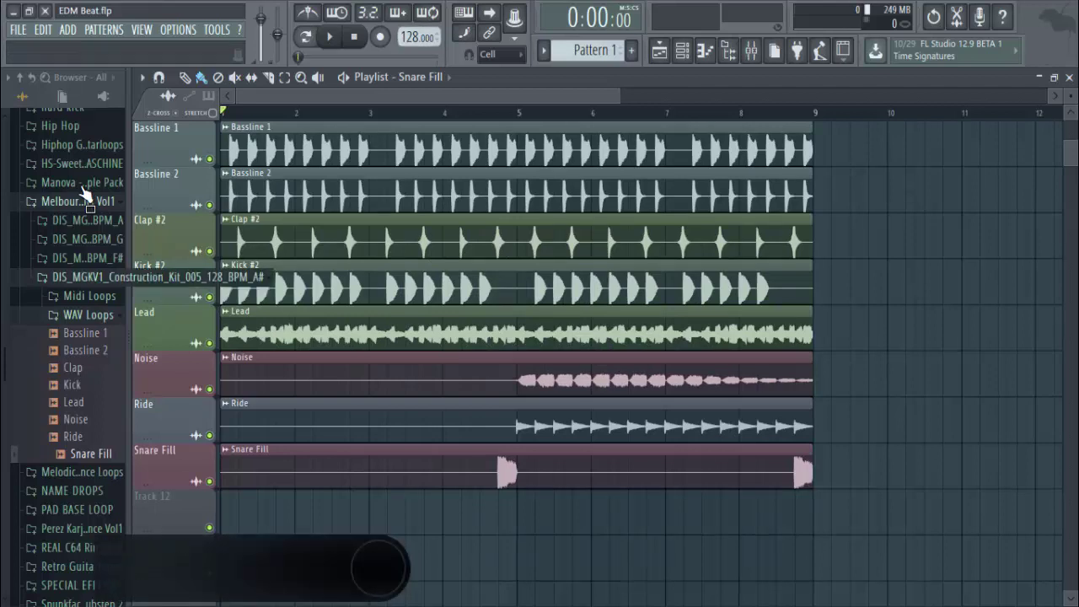
left_click(82, 276)
left_click(85, 194)
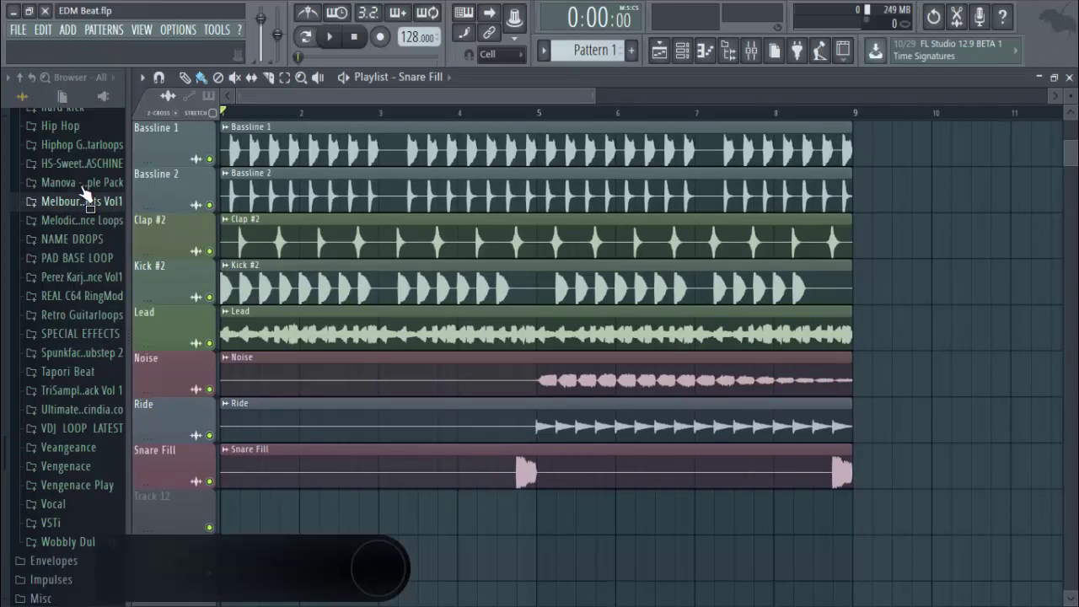
- Play the stacked loops in the playlist from the start, and stop playback
left_click_drag(594, 96, 581, 96)
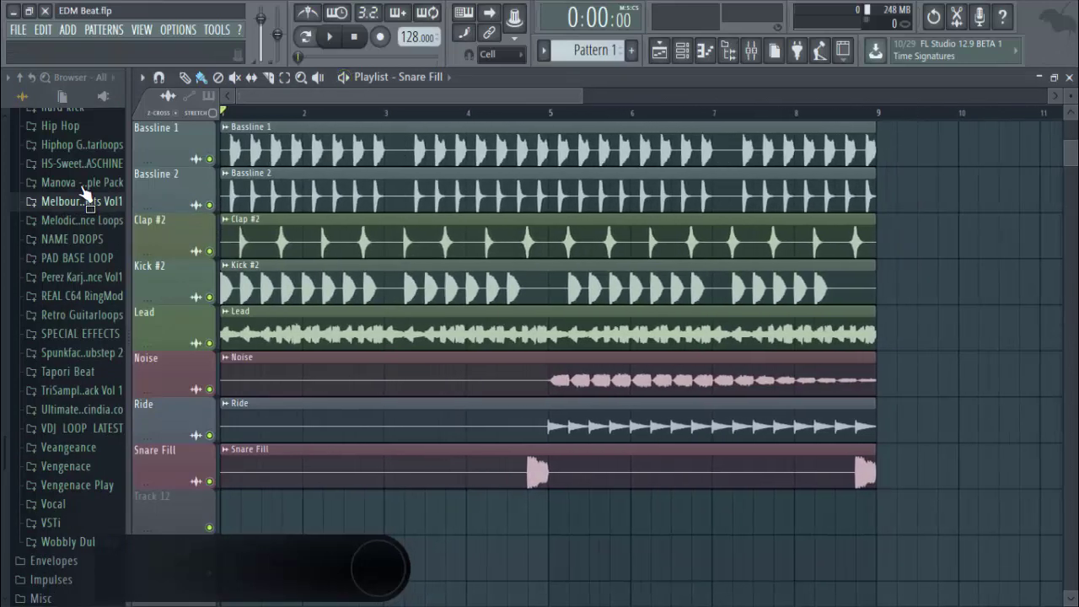
key("space")
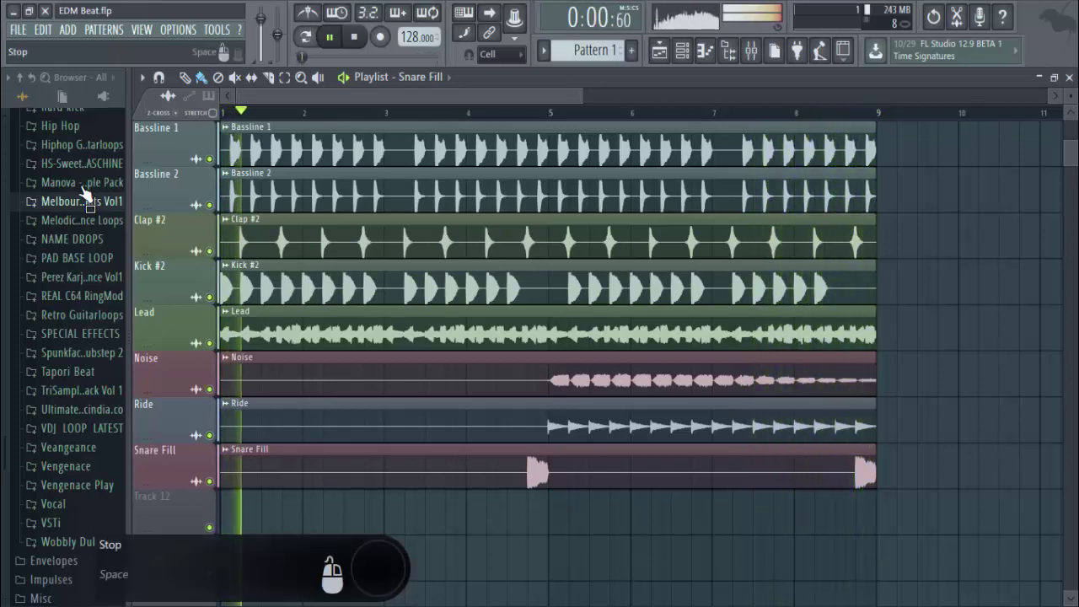
key("space")
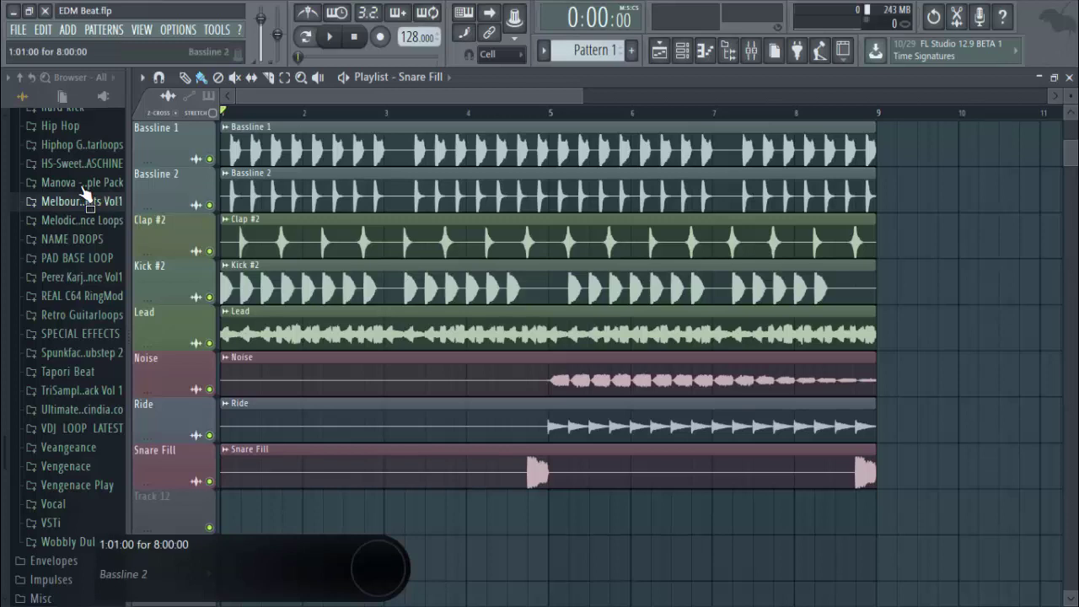
- Import the kit's Bassline MIDI loop into a new channel and view its notes in the piano roll
left_click(84, 197)
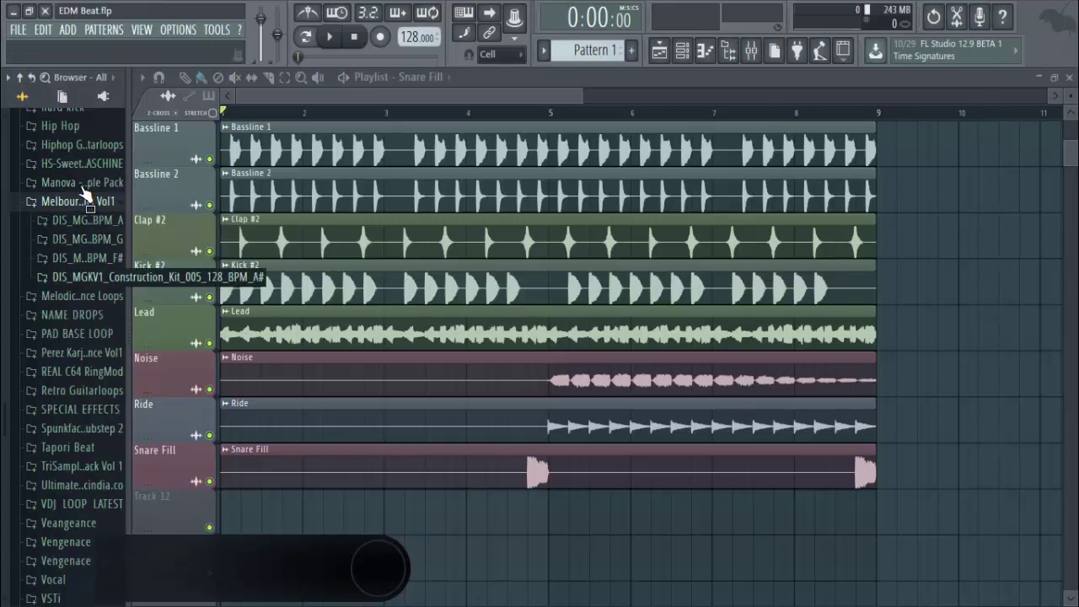
left_click(84, 277)
left_click(88, 314)
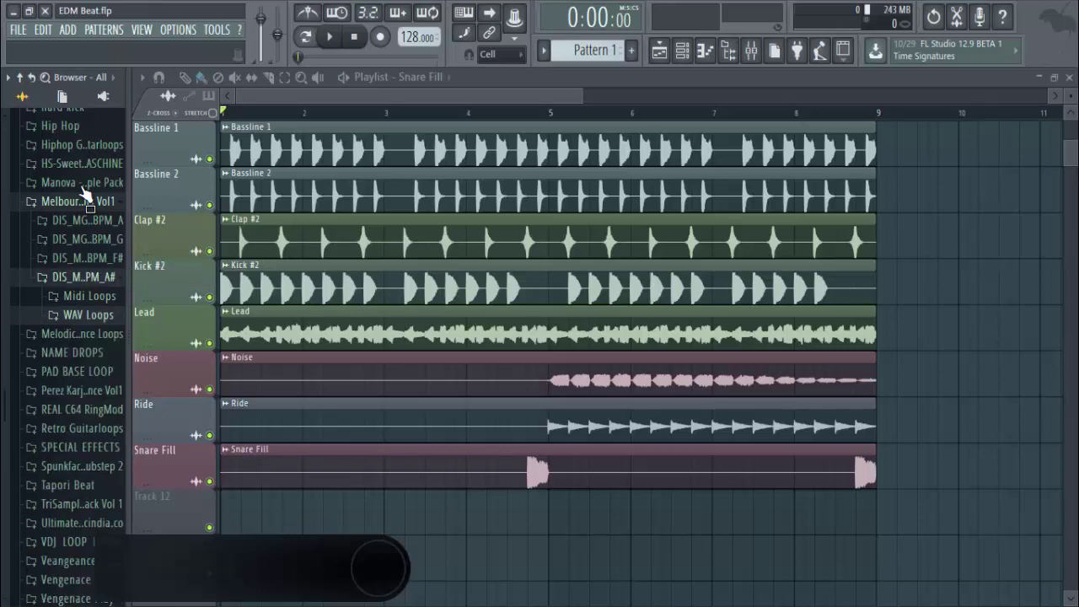
left_click(90, 296)
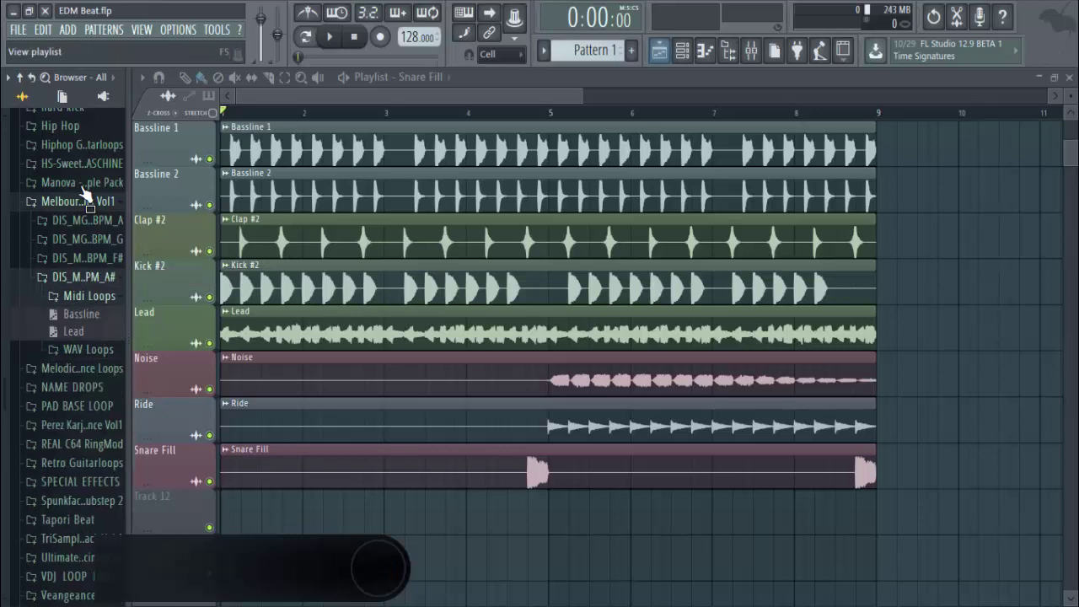
key("F6")
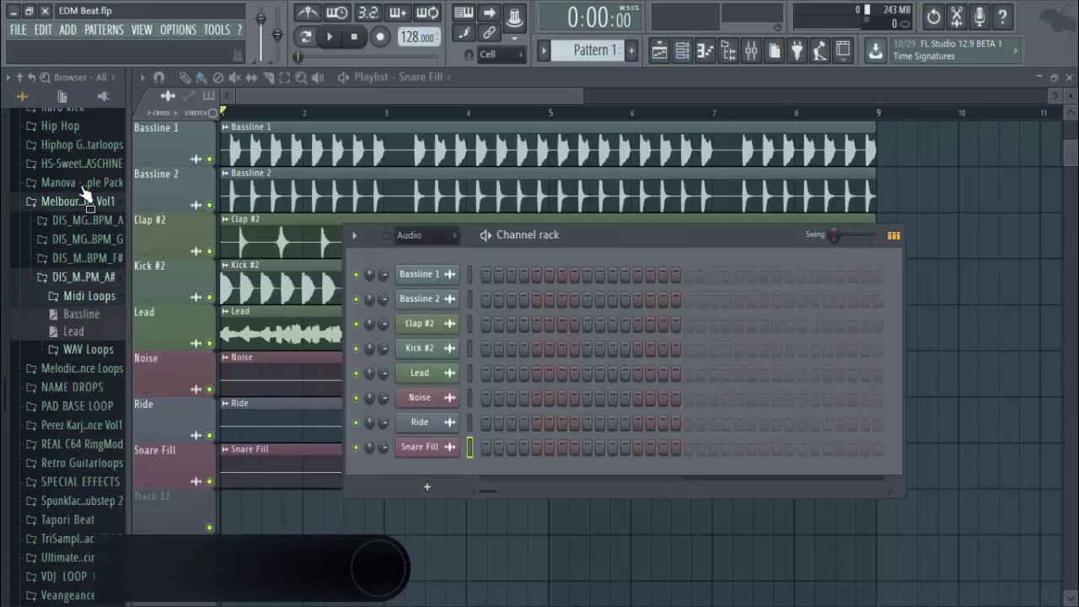
left_click_drag(81, 314, 413, 489)
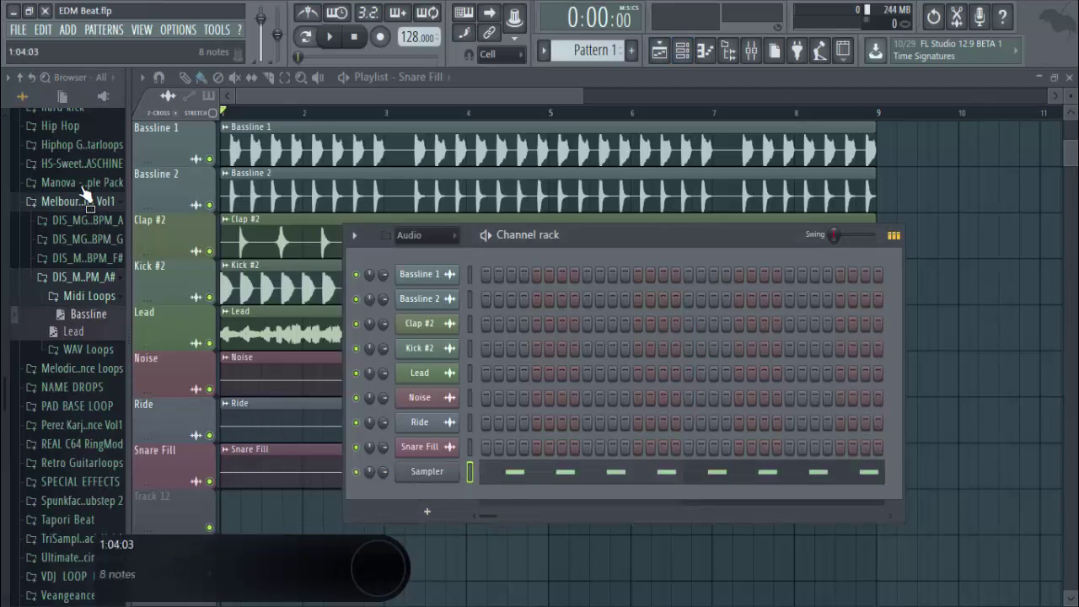
key("F7")
key("Page_Down")
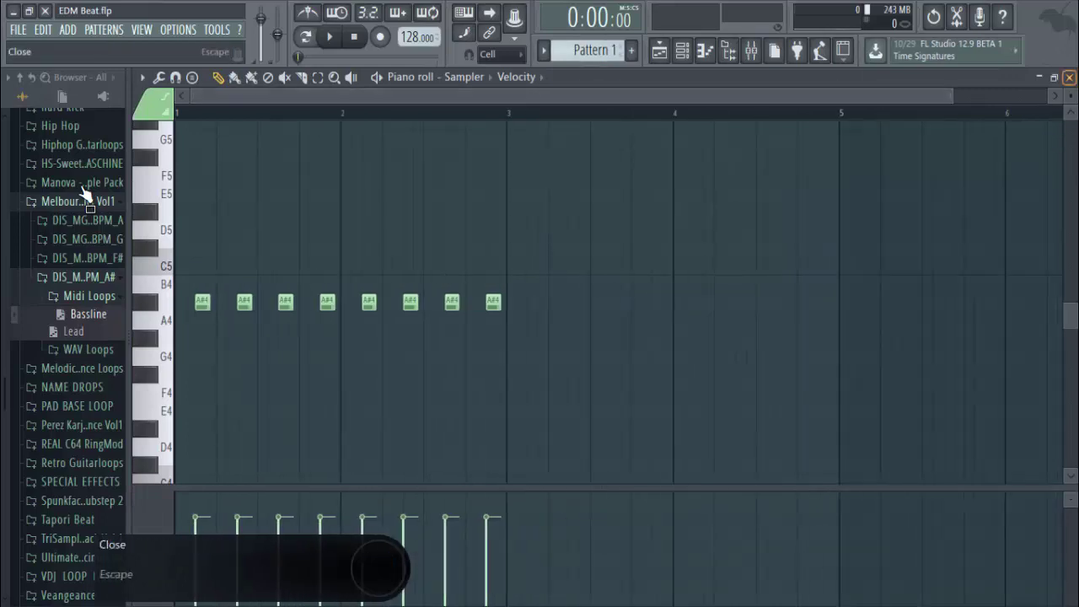
- Import the kit's Lead MIDI loop into another new channel below the Bassline one and view its notes
key("F7")
left_click_drag(74, 331, 453, 513)
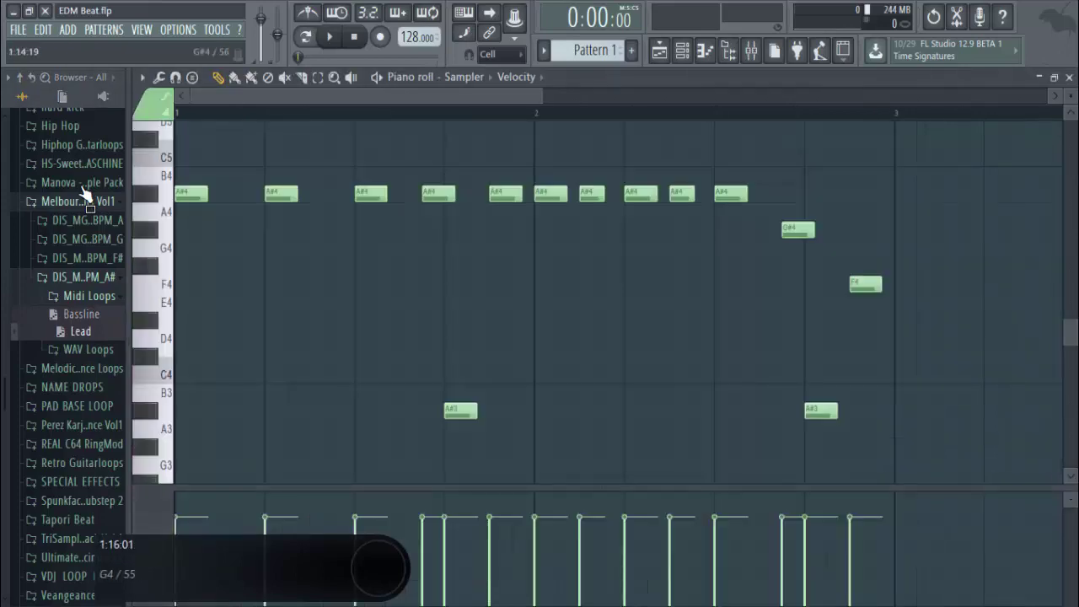
key("F7")
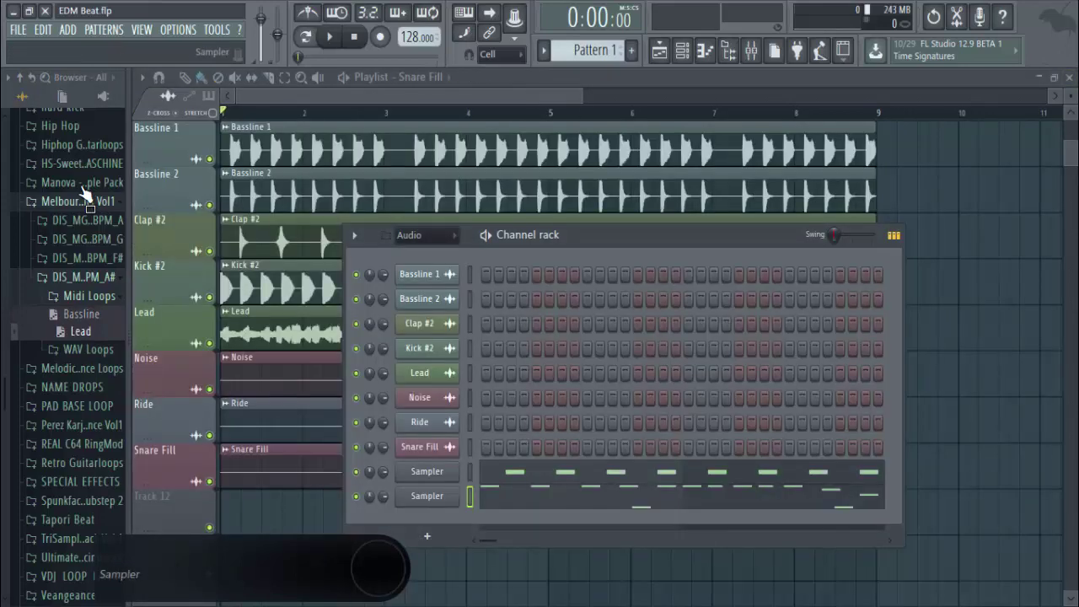
- Replace the Lead MIDI channel's Sampler with Nexus and load the BA Bare Square bass preset
right_click(447, 496)
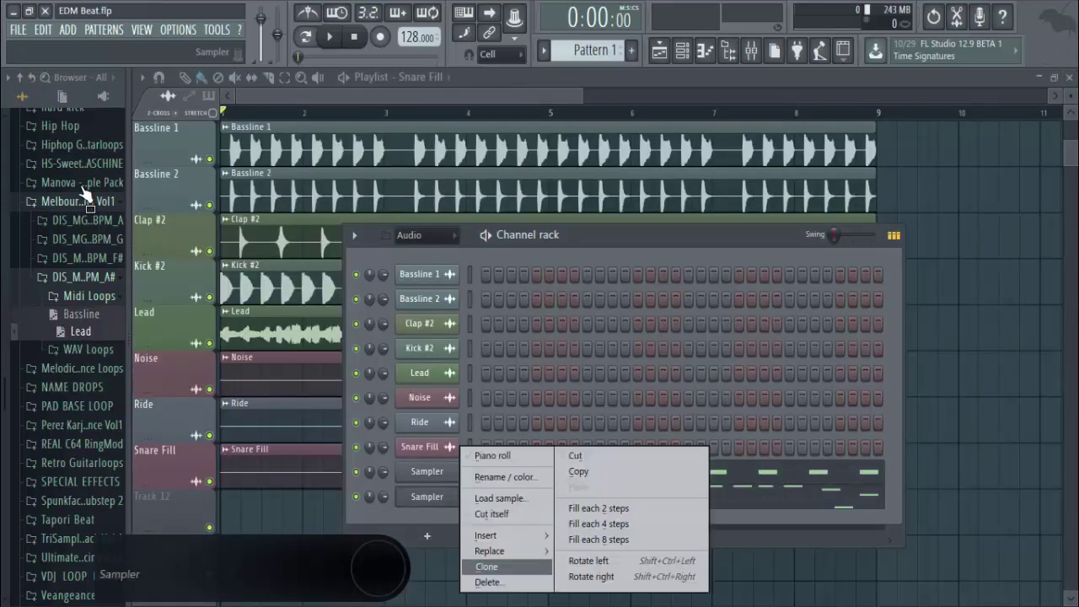
mouse_move(497, 550)
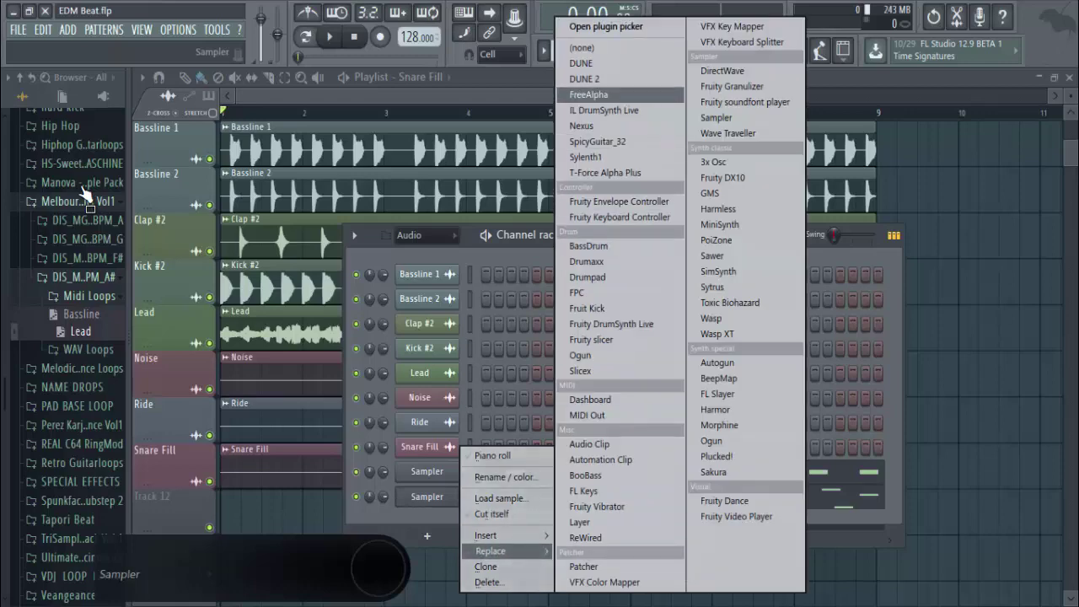
left_click(582, 125)
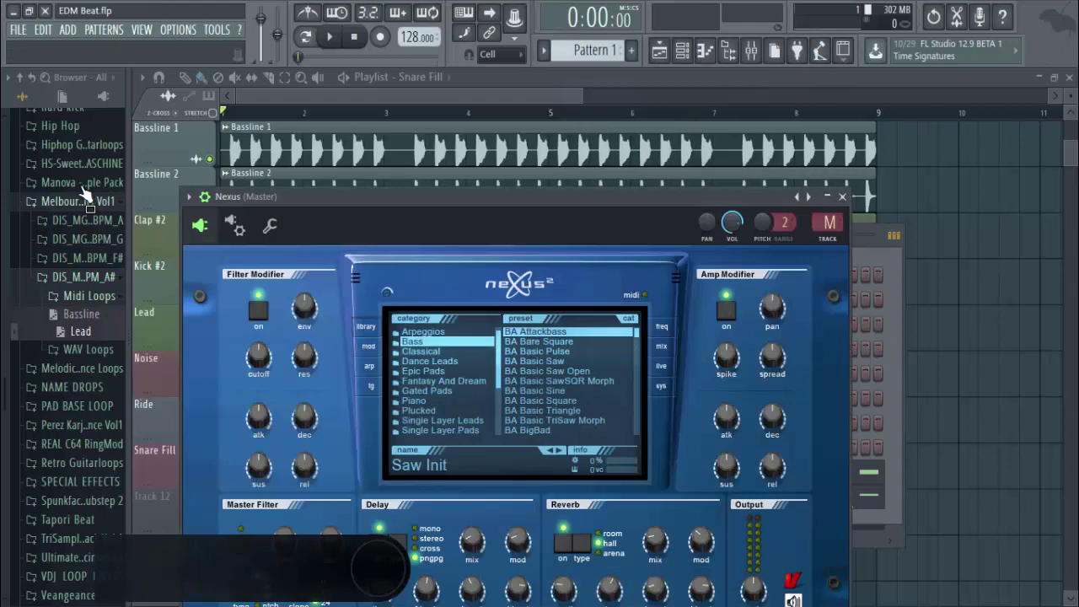
left_click(539, 341)
key("Escape")
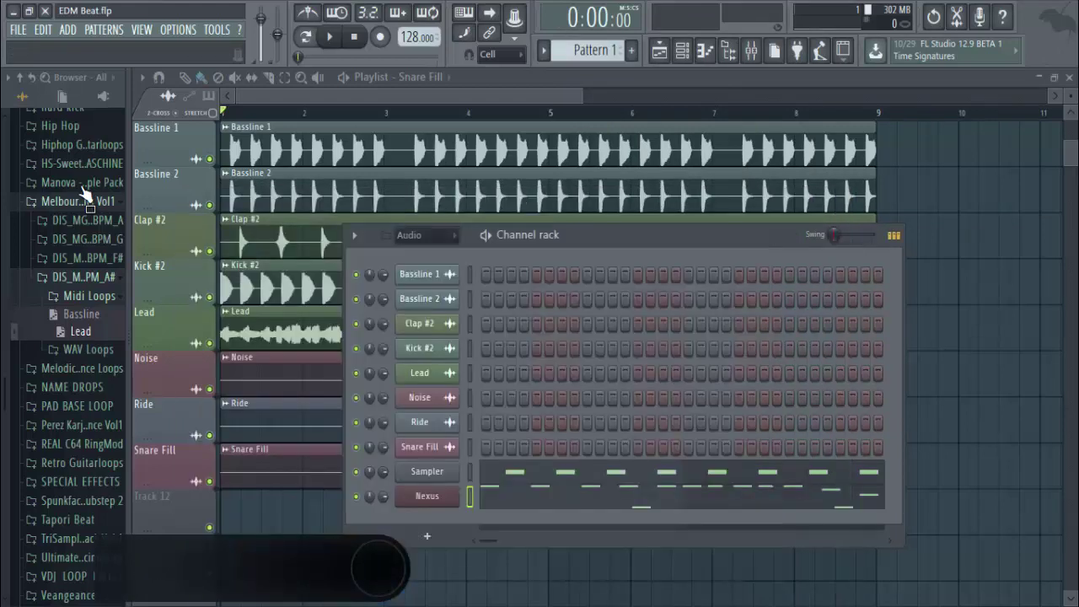
- Audition the pattern with Nexus and switch its preset to BA Basic Sine
left_click(329, 36)
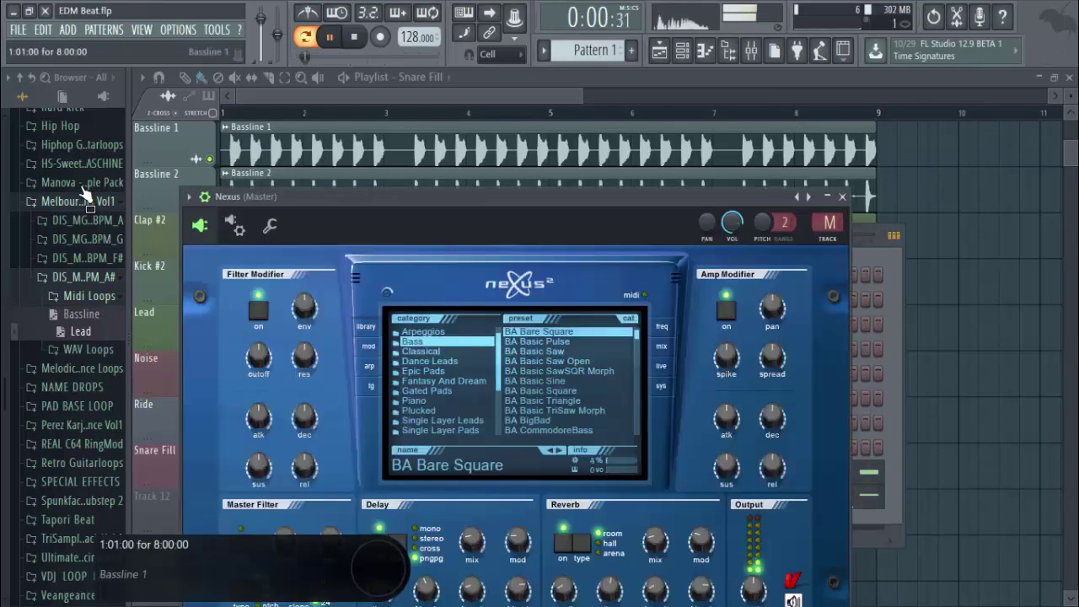
key("space")
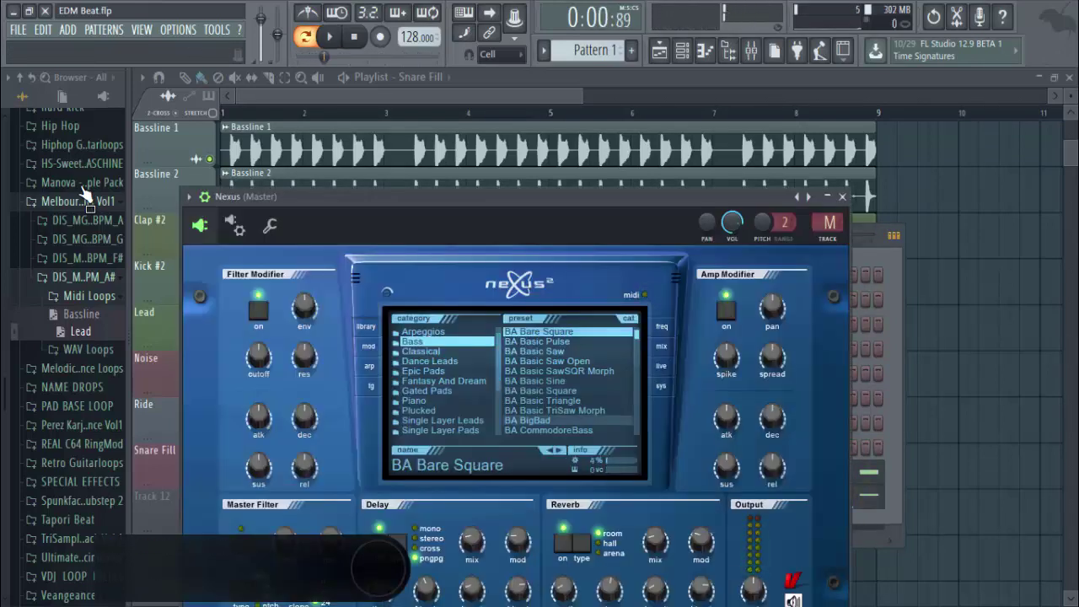
left_click(536, 381)
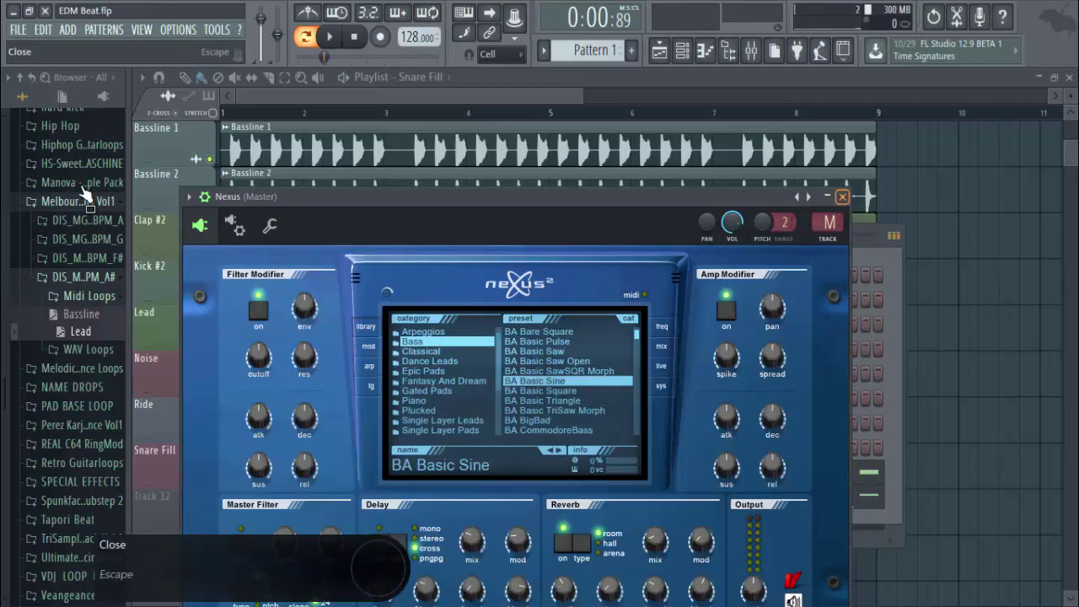
left_click(841, 196)
- Play the pattern with the new Nexus preset, follow its notes in the piano roll, and stop playback
left_click(330, 36)
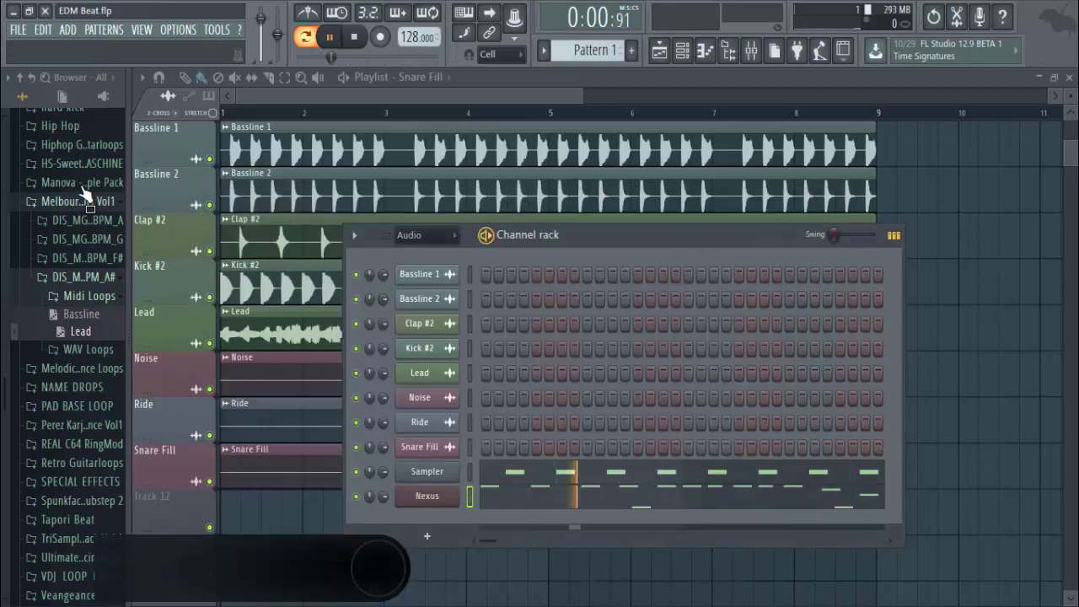
left_click(565, 497)
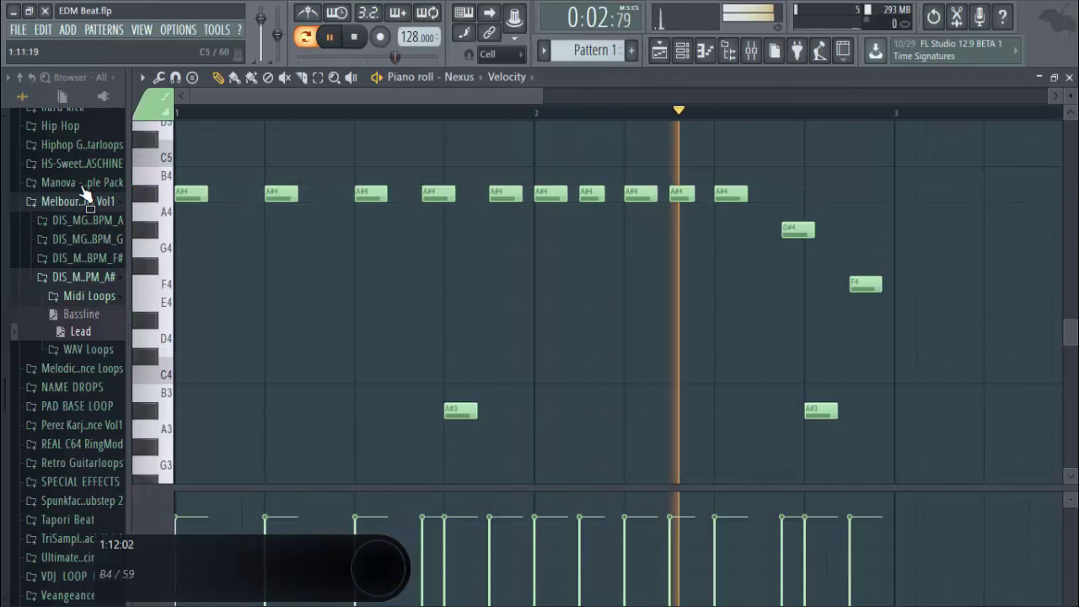
left_click(354, 36)
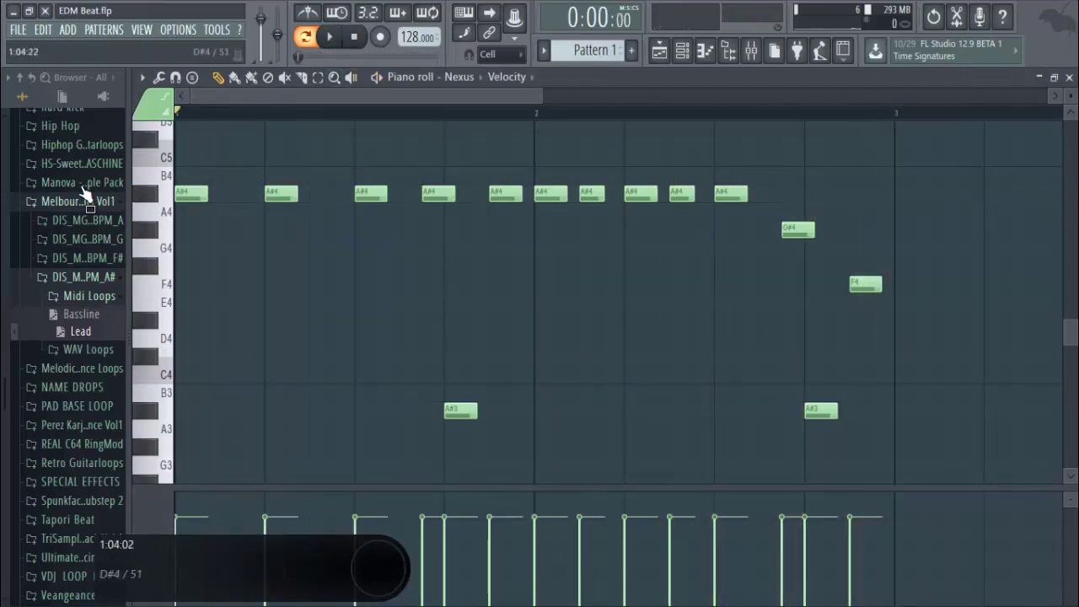
- Return to the playlist, collapse the kit's Midi Loops folder and list its WAV Loops
left_click(659, 51)
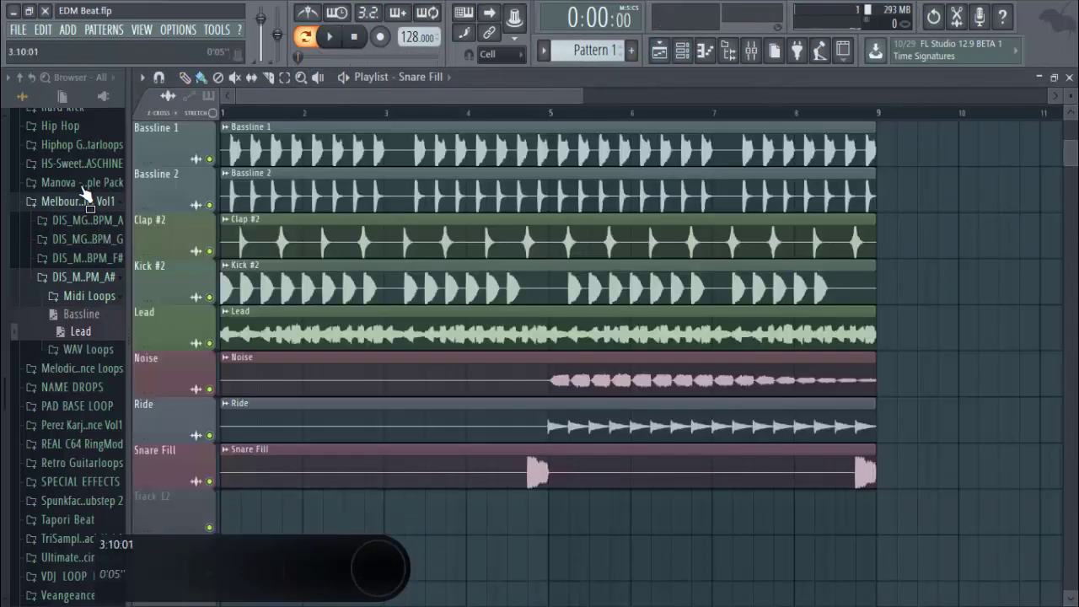
scroll(438, 288, "down", 1)
left_click(89, 296)
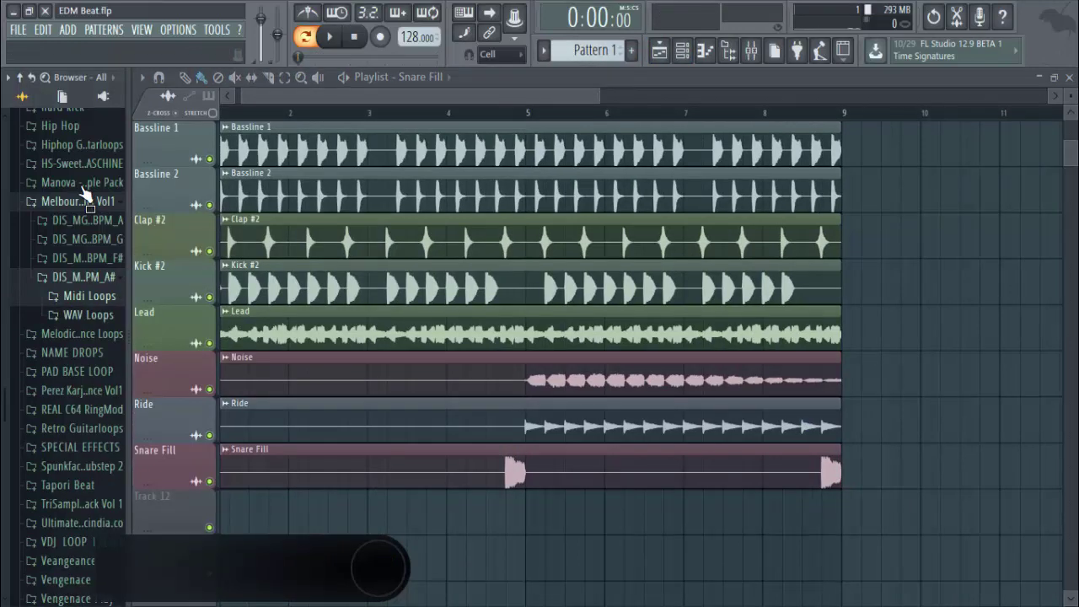
left_click(89, 314)
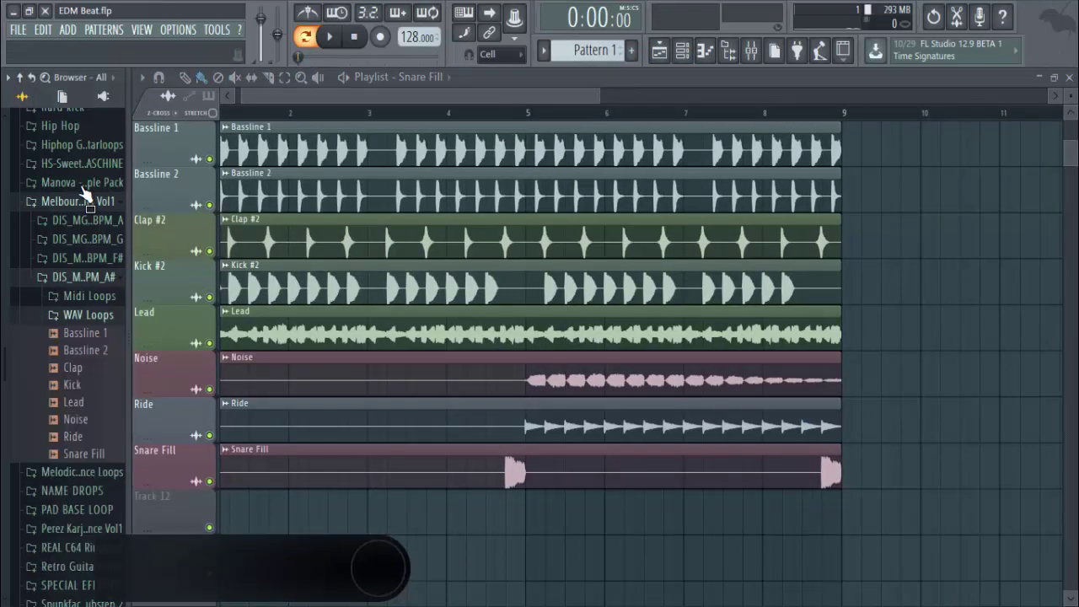
- List the A# construction kit's Midi Loops, then collapse them and list its WAV Loops again
left_click(90, 296)
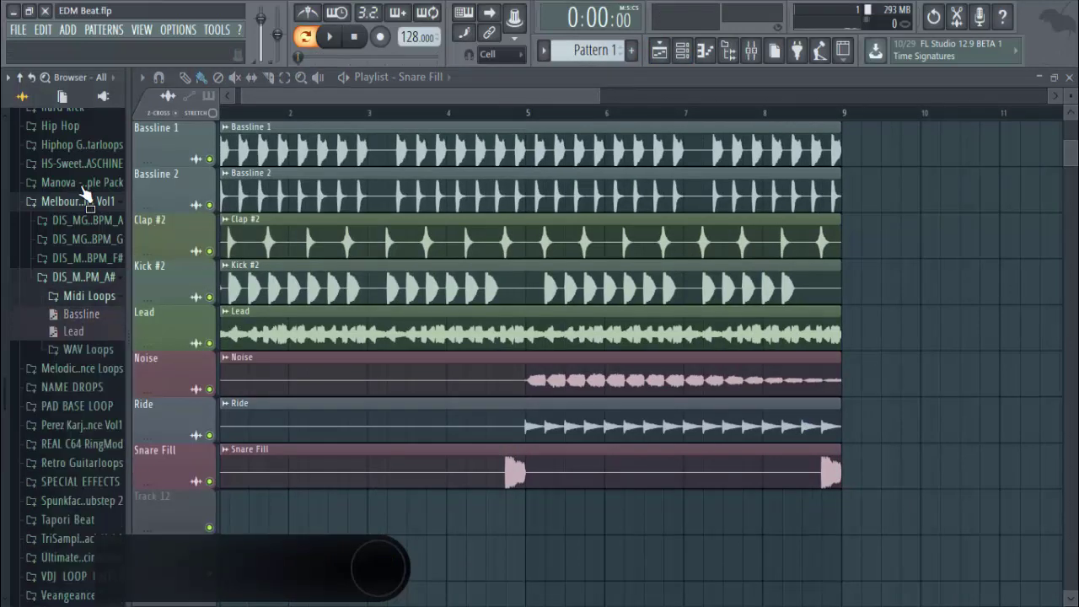
left_click(90, 295)
left_click(89, 314)
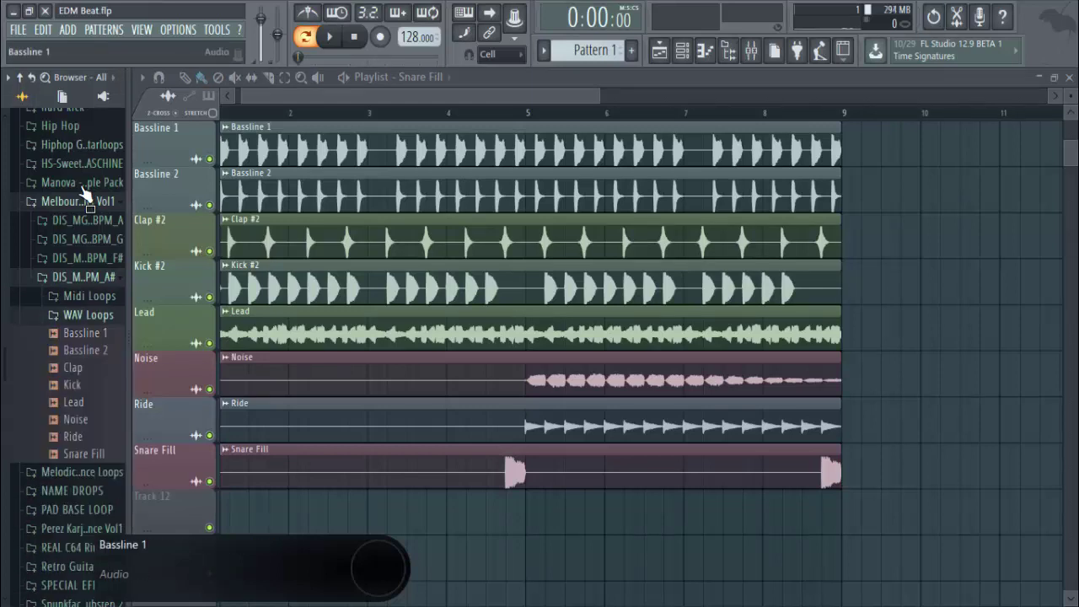
- Close the A# construction kit, look through the F# kit's WAV Loops, and collapse the F# kit
left_click_drag(242, 96, 232, 97)
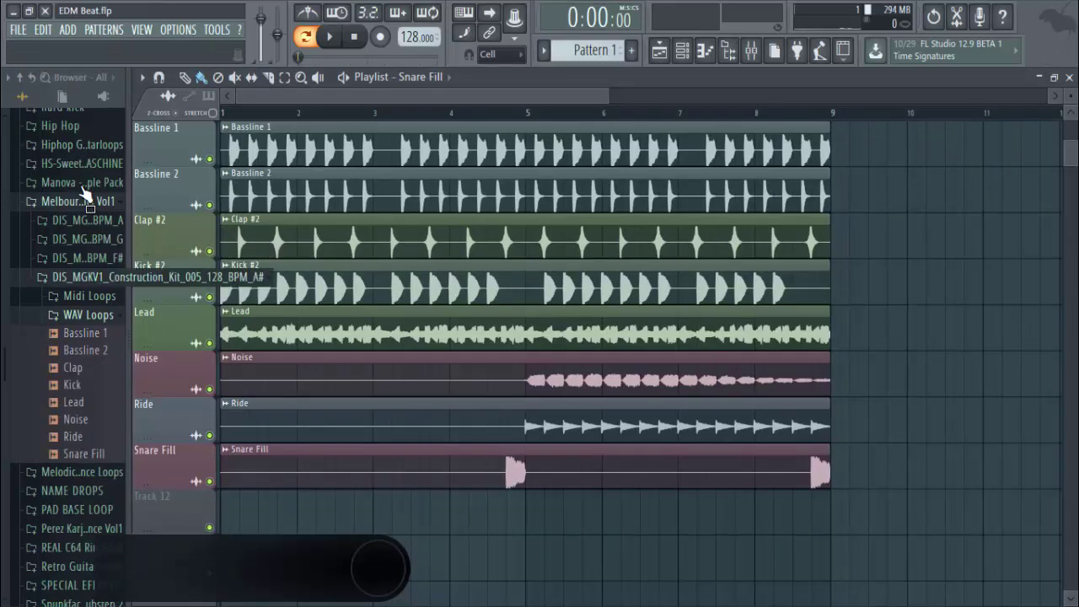
left_click(87, 276)
left_click(87, 258)
left_click(89, 296)
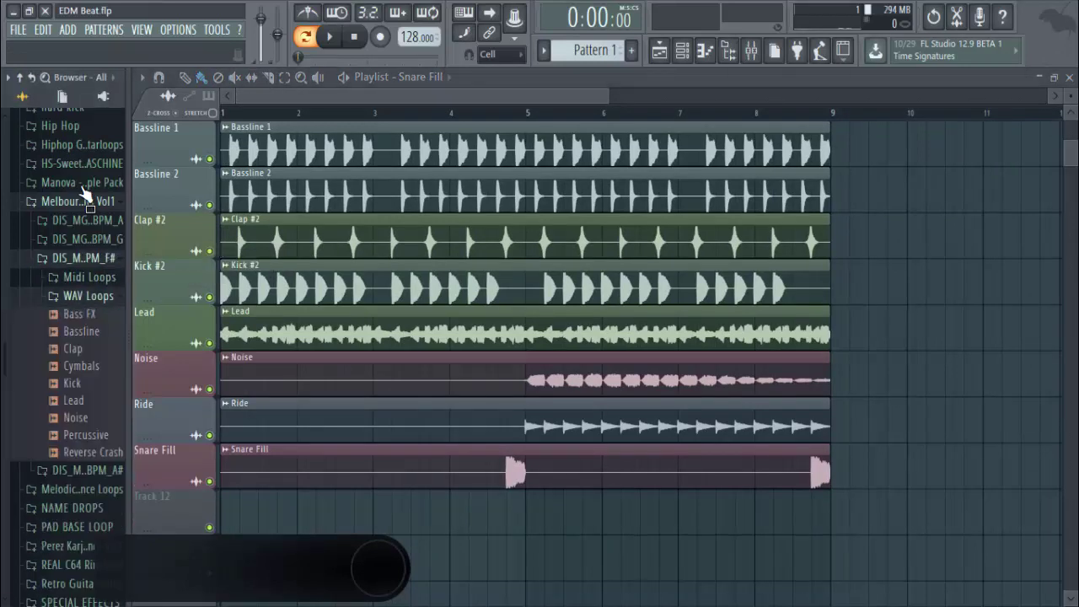
left_click(88, 258)
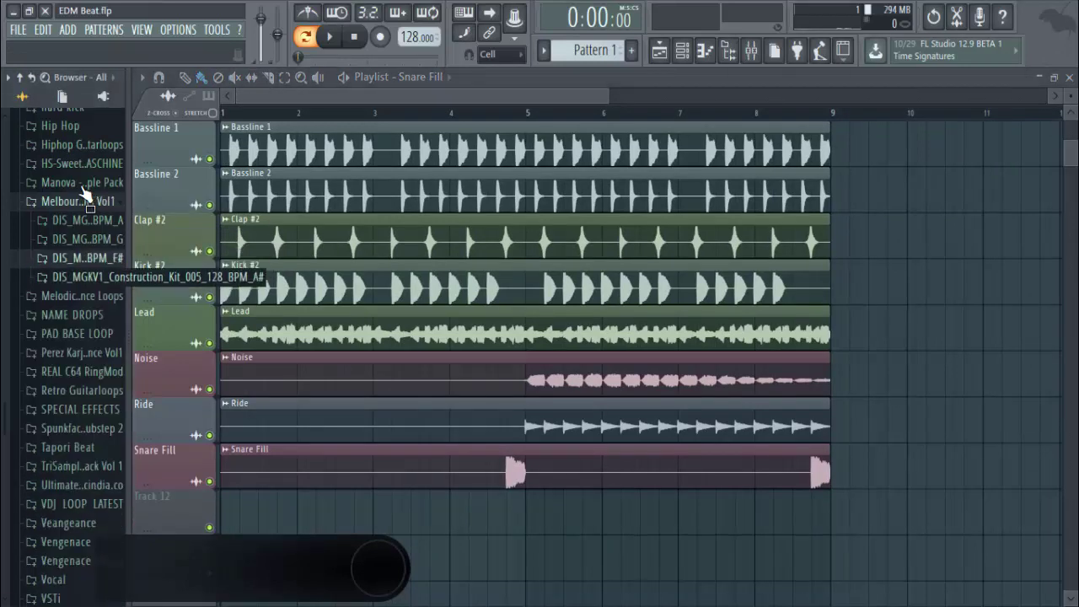
- Collapse the Melbourne kits folder and the Data folder to return to the browser's top-level list
left_click_drag(608, 96, 717, 96)
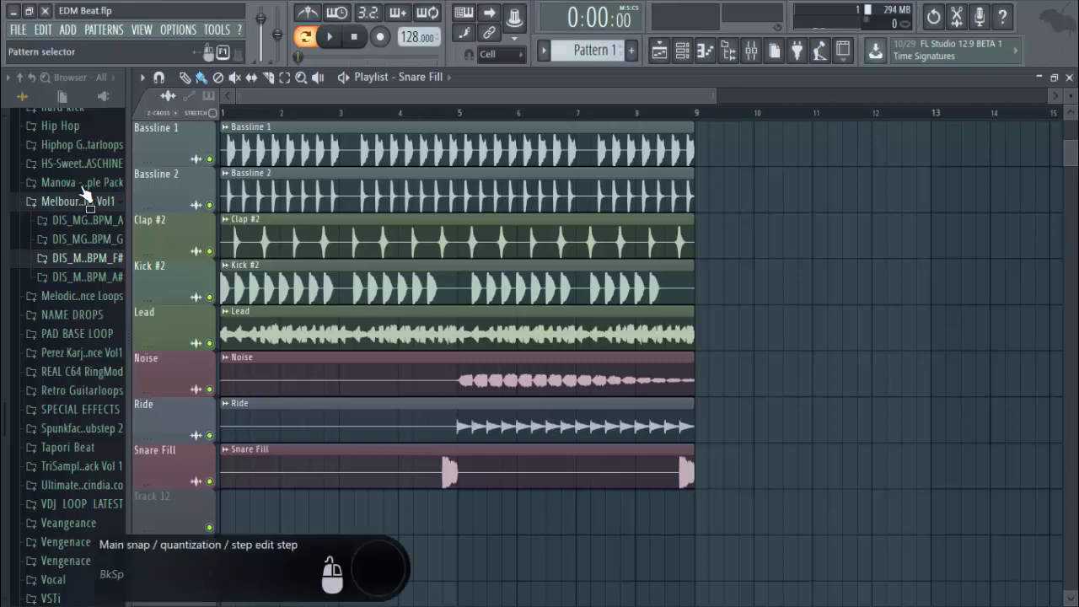
scroll(85, 194, "up", 10)
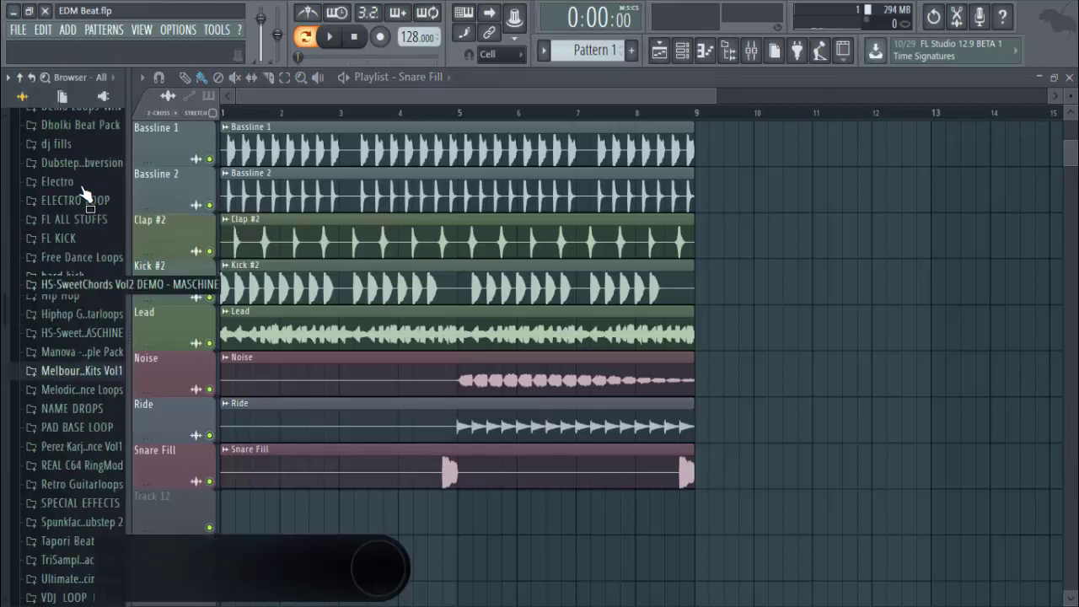
left_click(42, 294)
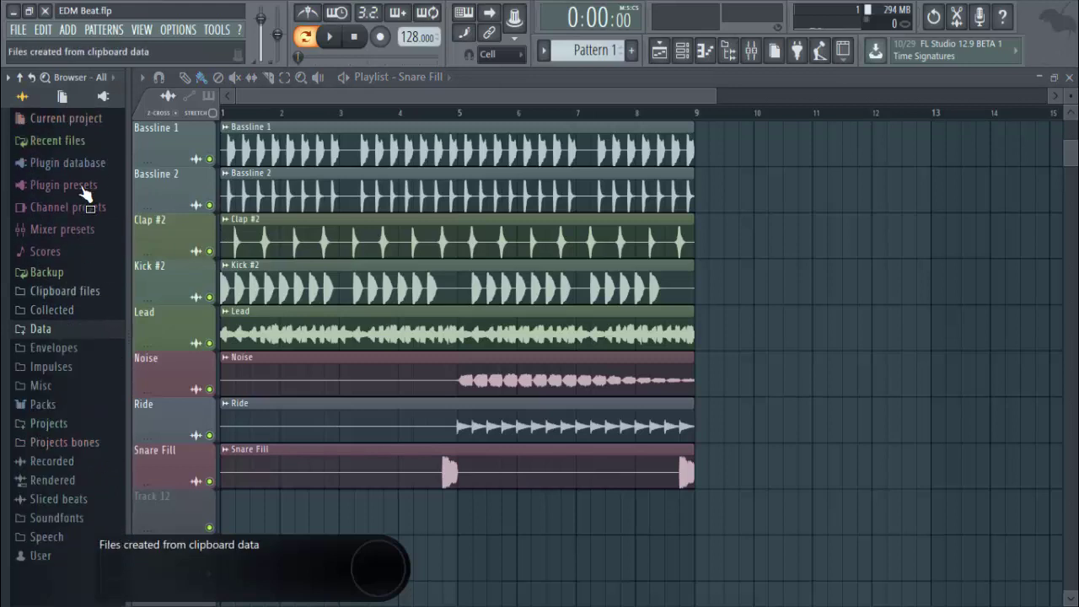